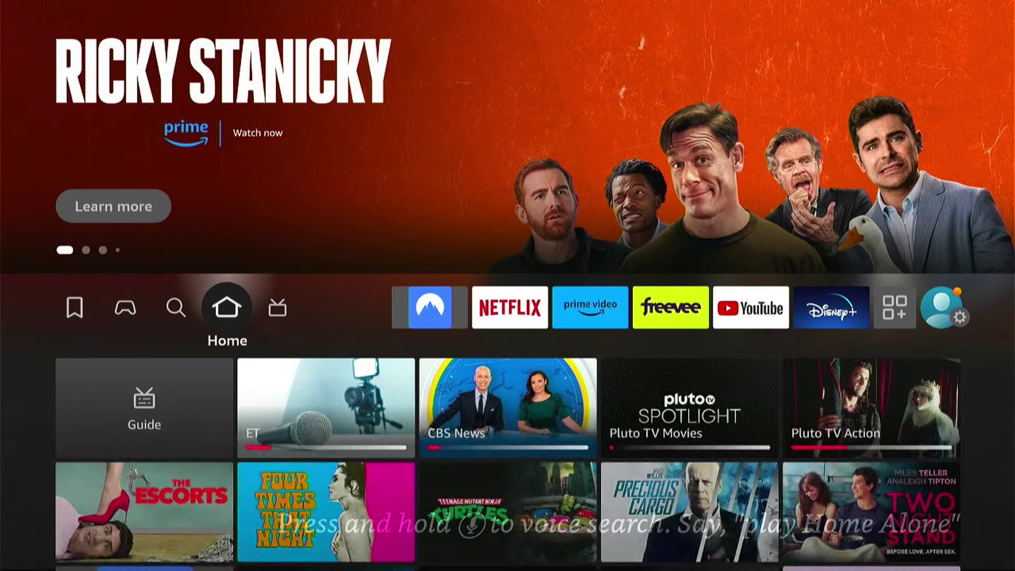
- Open the device settings overview from the Fire TV home screen
key("Right")
key("Right")
key("Right")
key("Right")
key("Right")
key("Right")
key("Right")
key("Right")
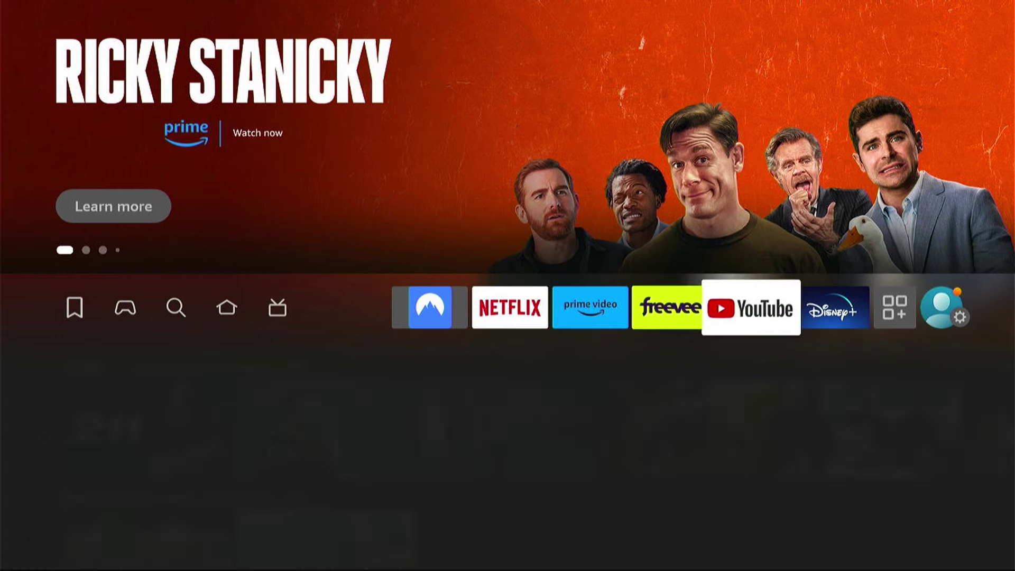
key("Right")
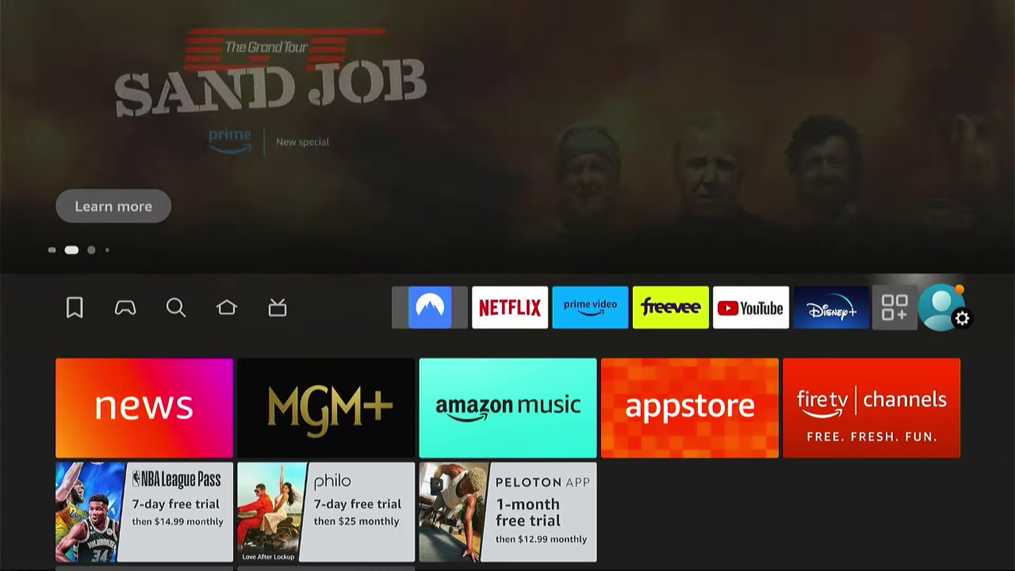
key("Down")
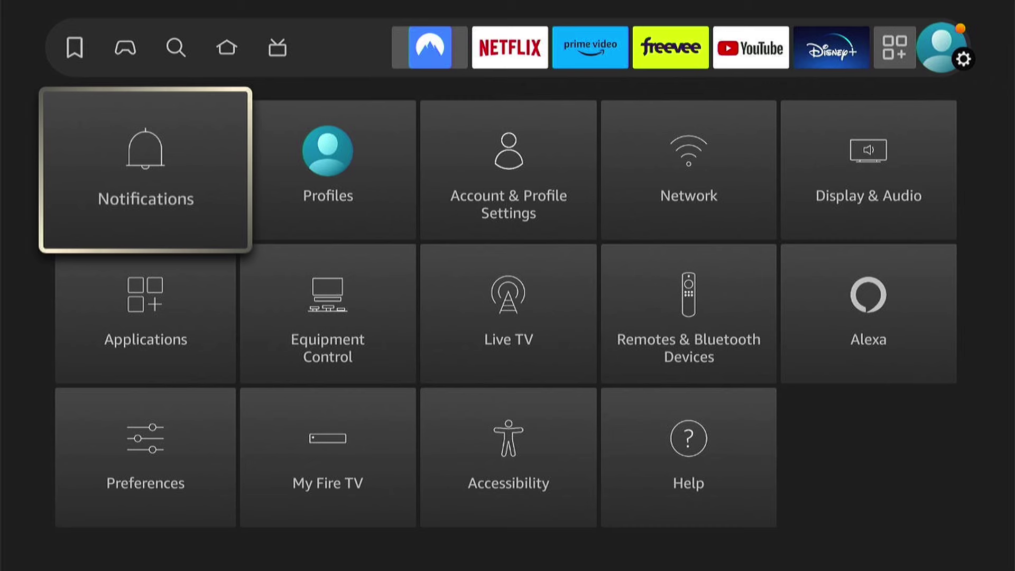
- Open the Privacy Settings within the Preferences category
key("Down")
key("Down")
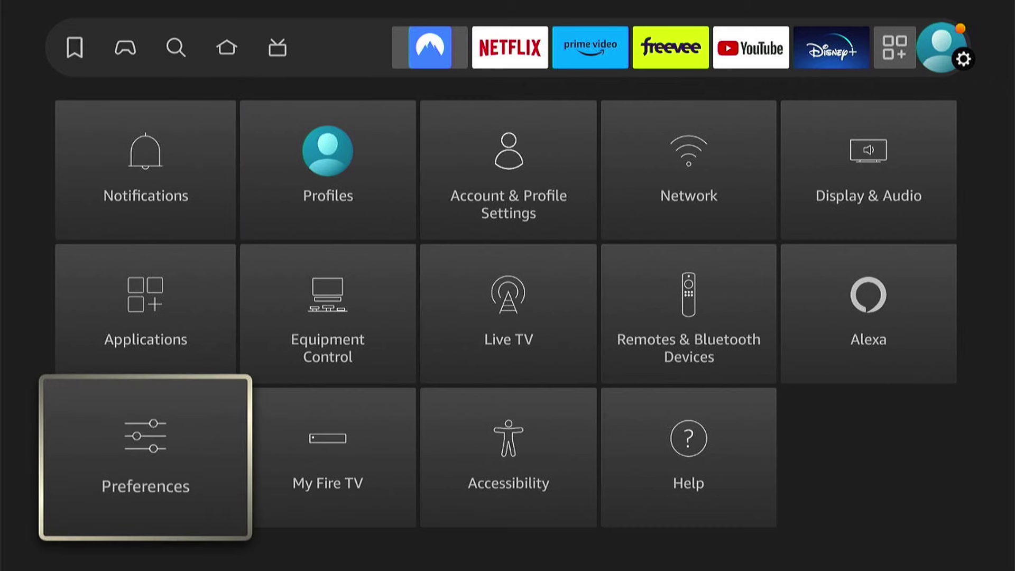
key("Return")
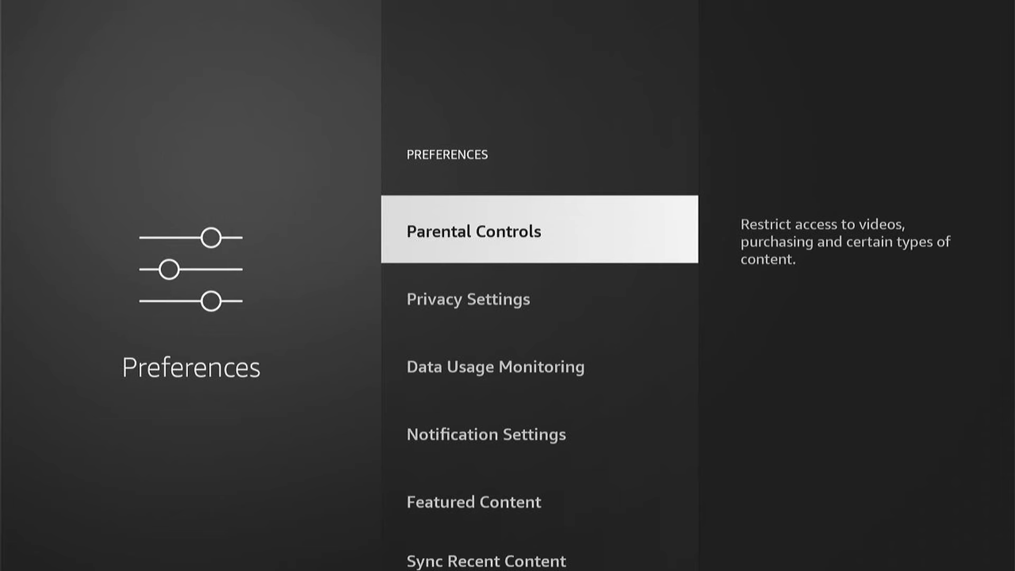
key("Down")
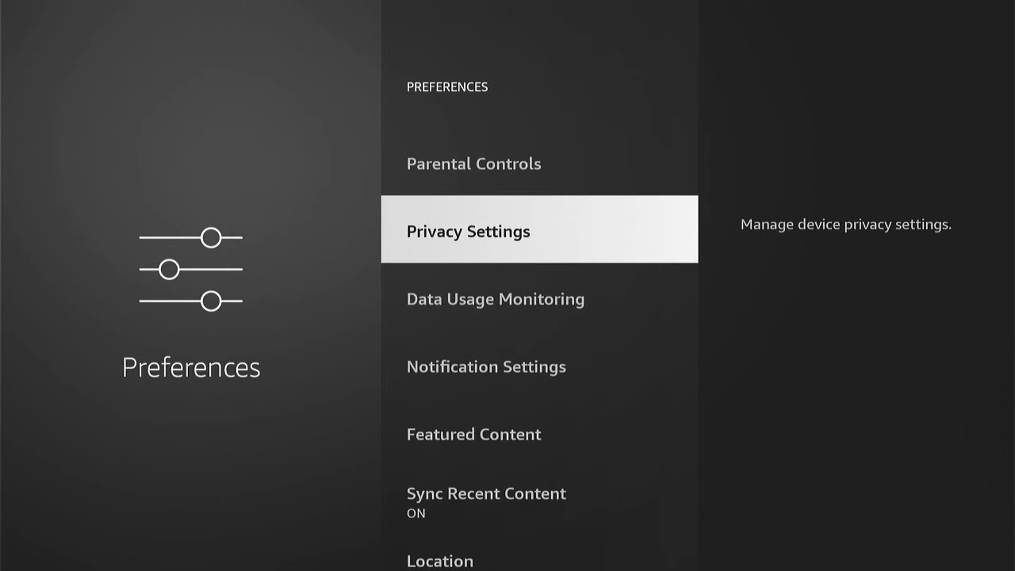
key("Return")
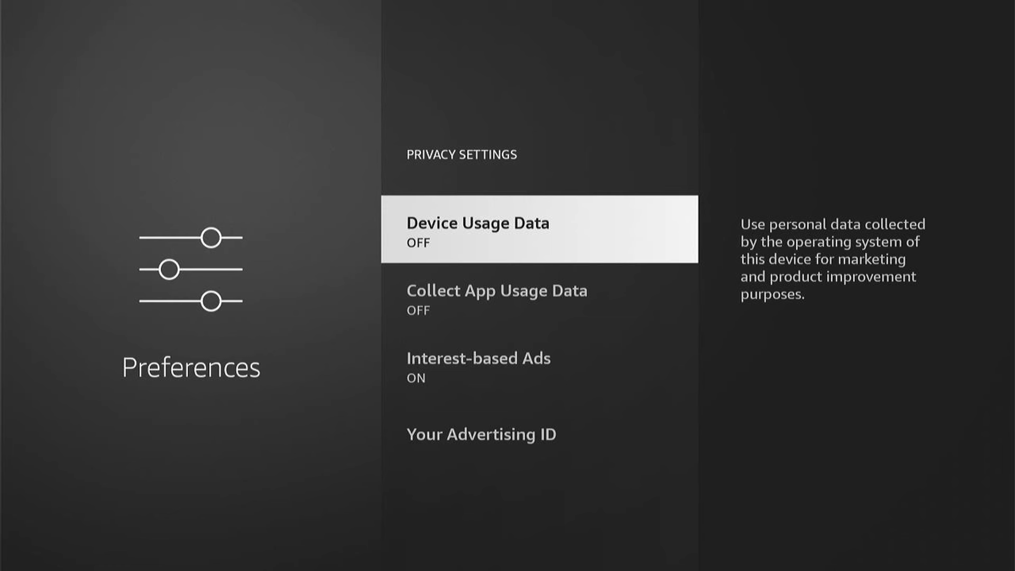
- Turn off Interest-based Ads in the privacy settings, confirm it, and return to the Preferences list
key("Down")
key("Down")
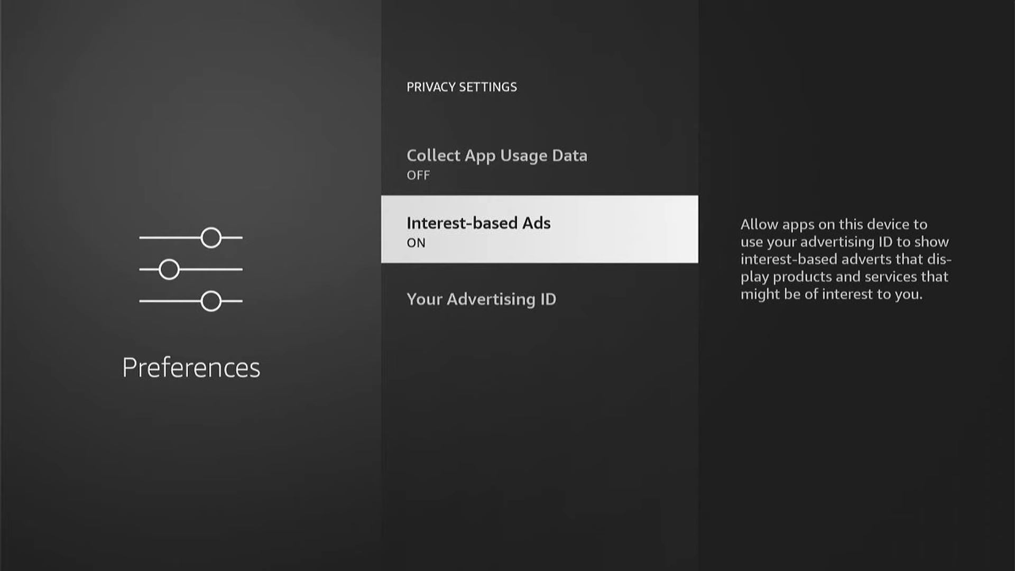
key("Return")
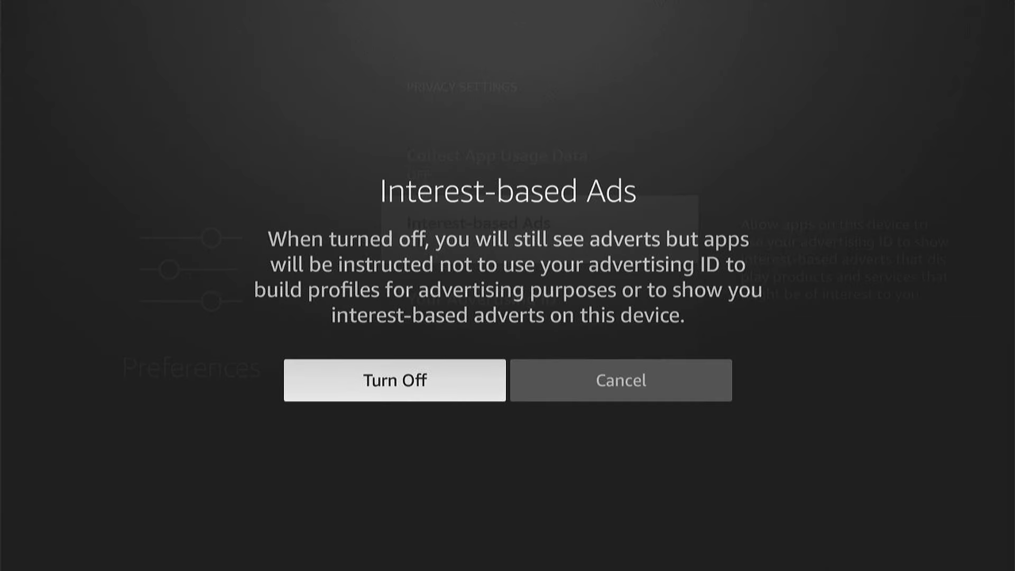
key("Return")
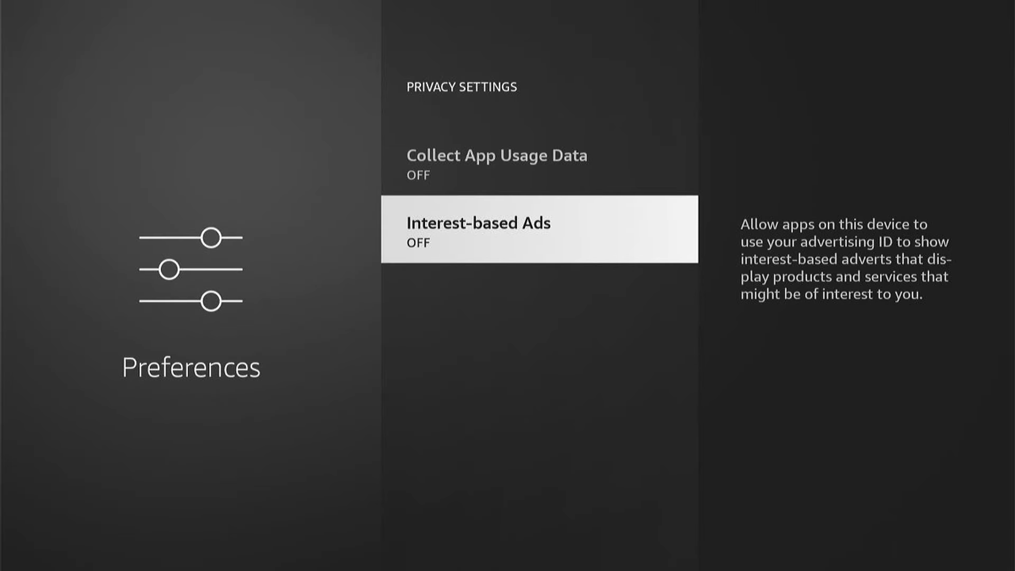
key("Up")
key("Up")
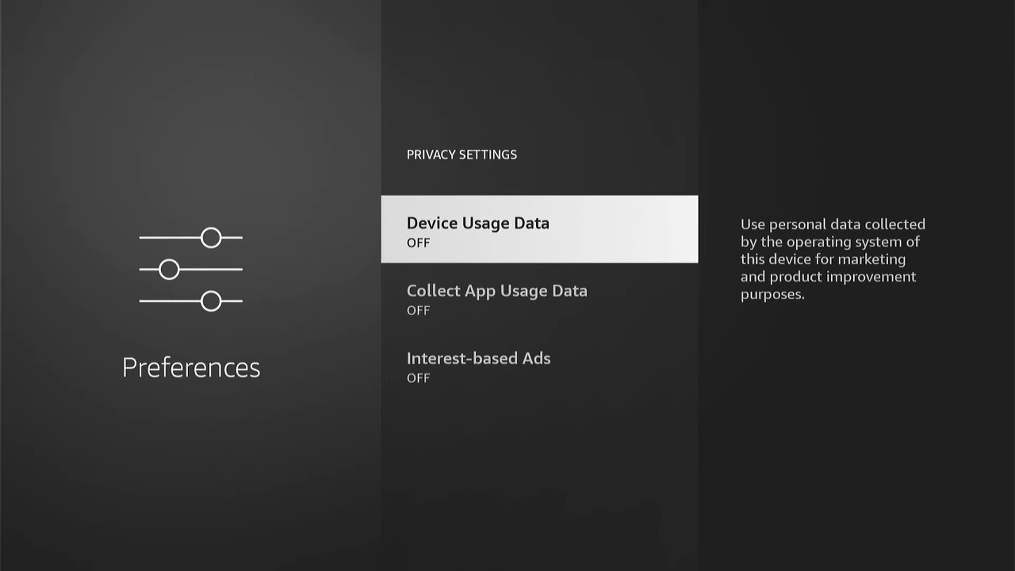
key("Escape")
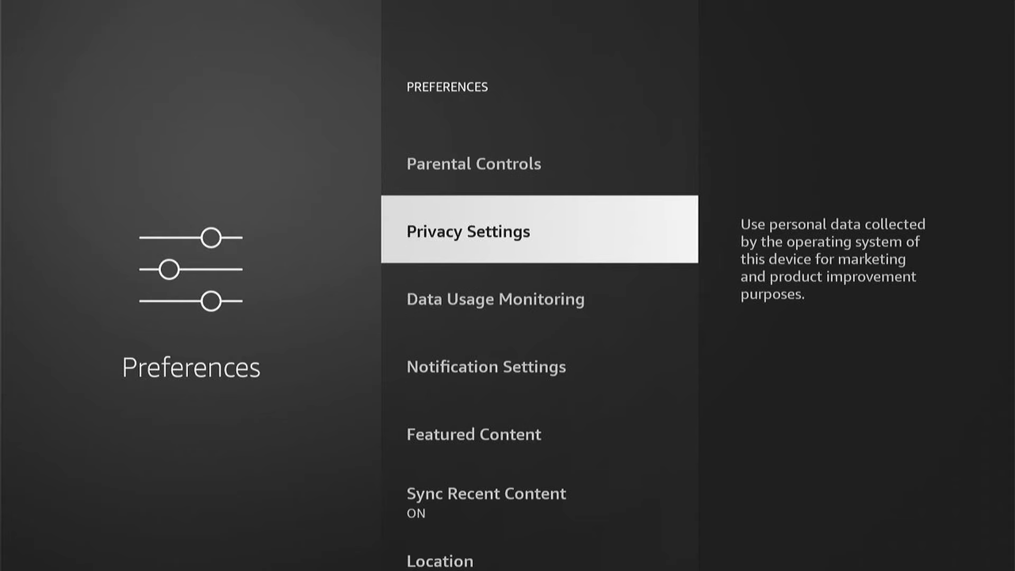
- Turn off both Allow Video Autoplay and Allow Audio Autoplay in the Featured Content preferences
key("Up")
key("Down")
key("Down")
key("Down")
key("Down")
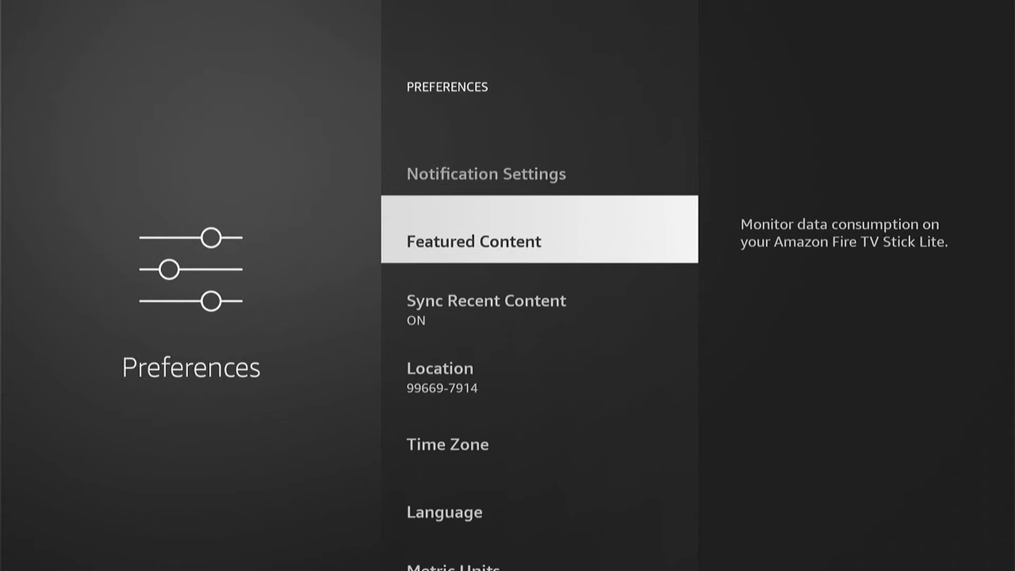
key("Return")
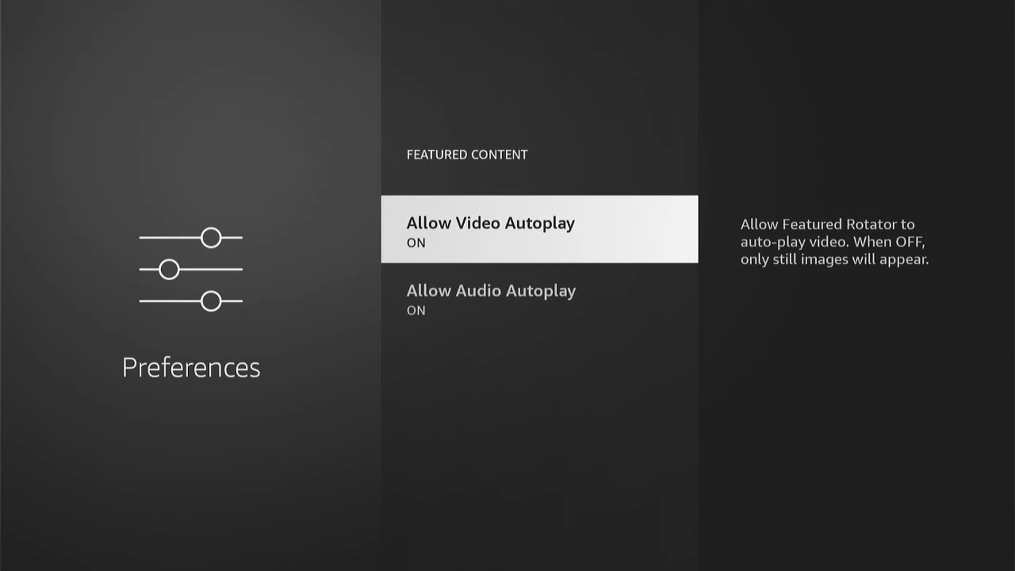
key("Return")
key("Down")
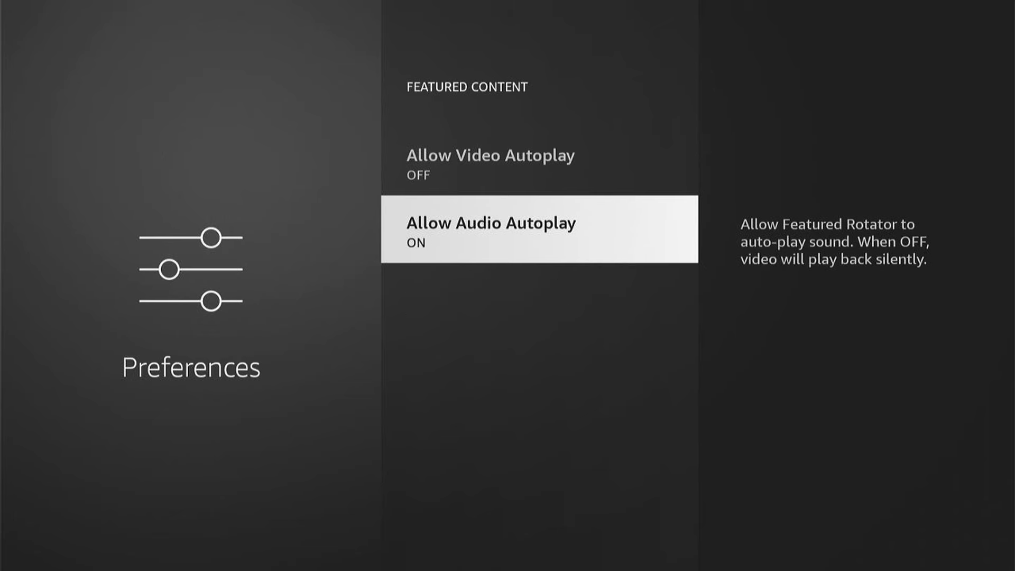
key("Return")
- Return to the home screen and open the device settings overview again
key("Home")
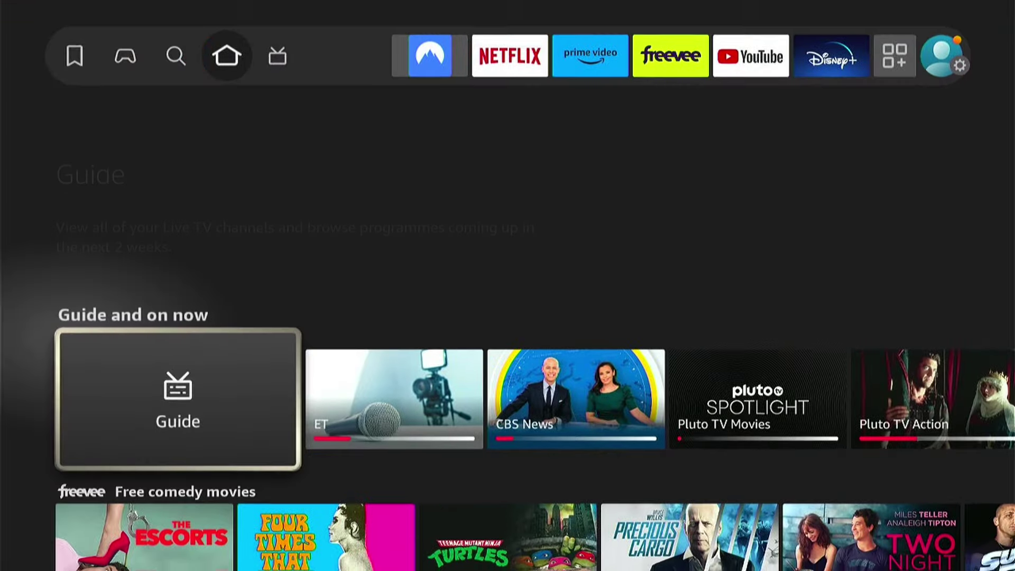
key("Up")
key("Right")
key("Right")
key("Right")
key("Right")
key("Right")
key("Right")
key("Right")
key("Right")
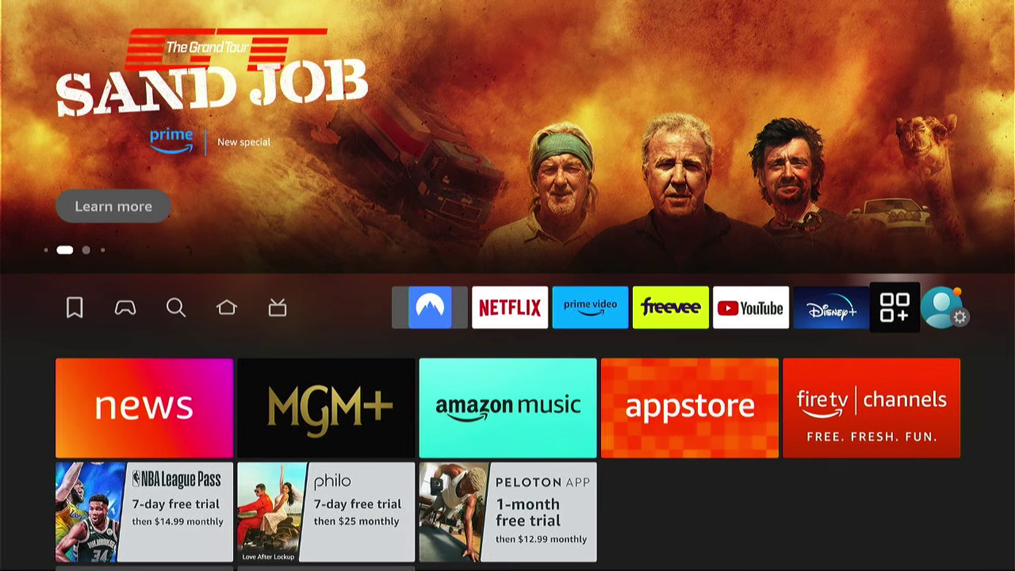
key("Right")
key("Down")
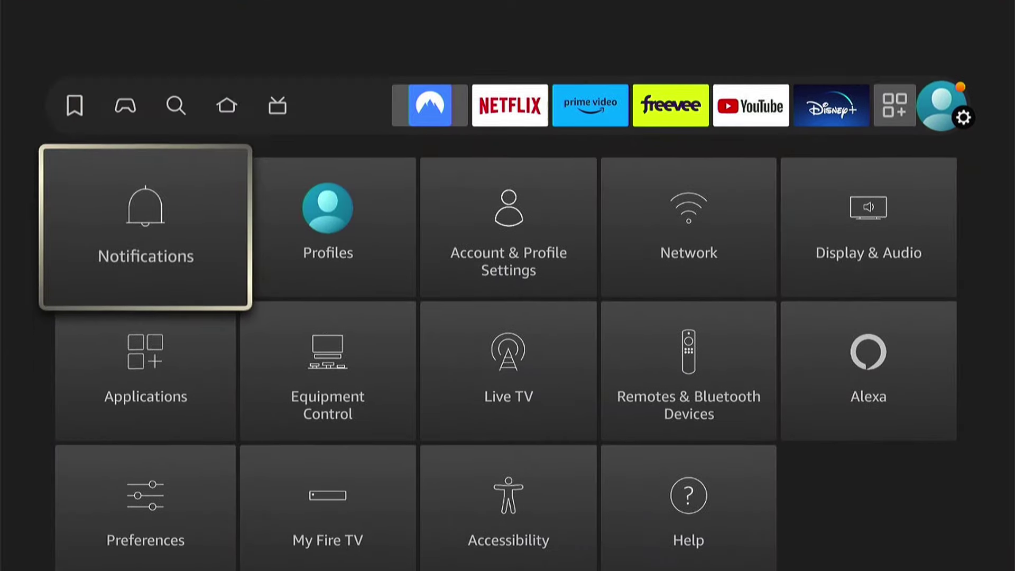
- Open the About page in the My Fire TV settings
key("Down")
key("Down")
key("Right")
key("Return")
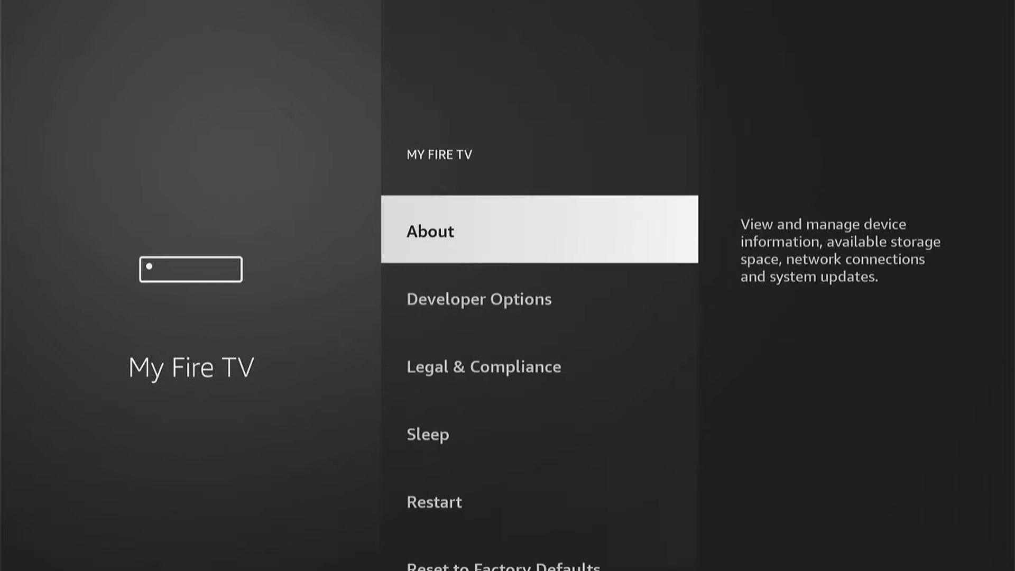
key("Return")
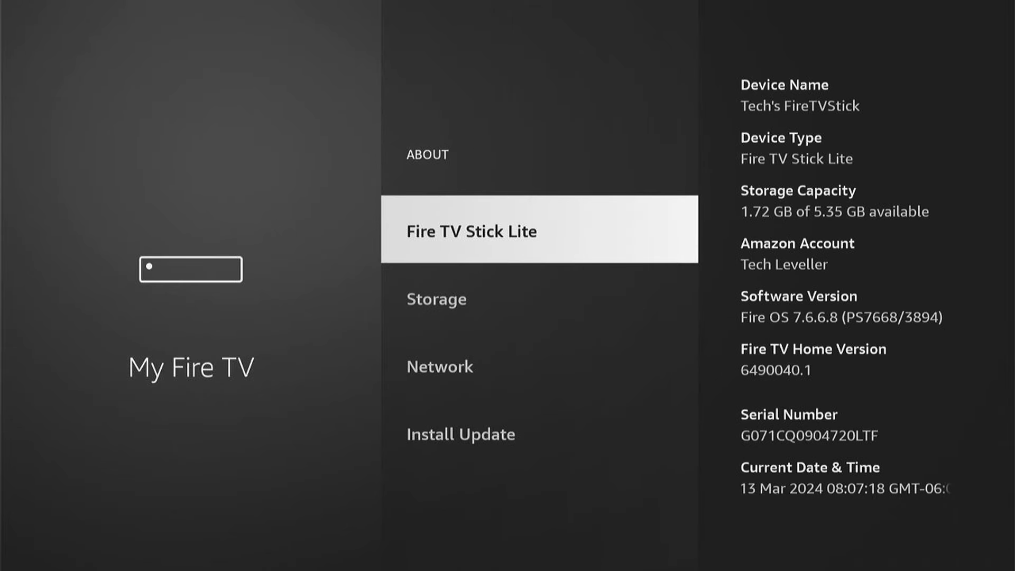
- Activate the Fire TV Stick Lite entry repeatedly to unlock developer mode, and go back to the My Fire TV list
key("Return")
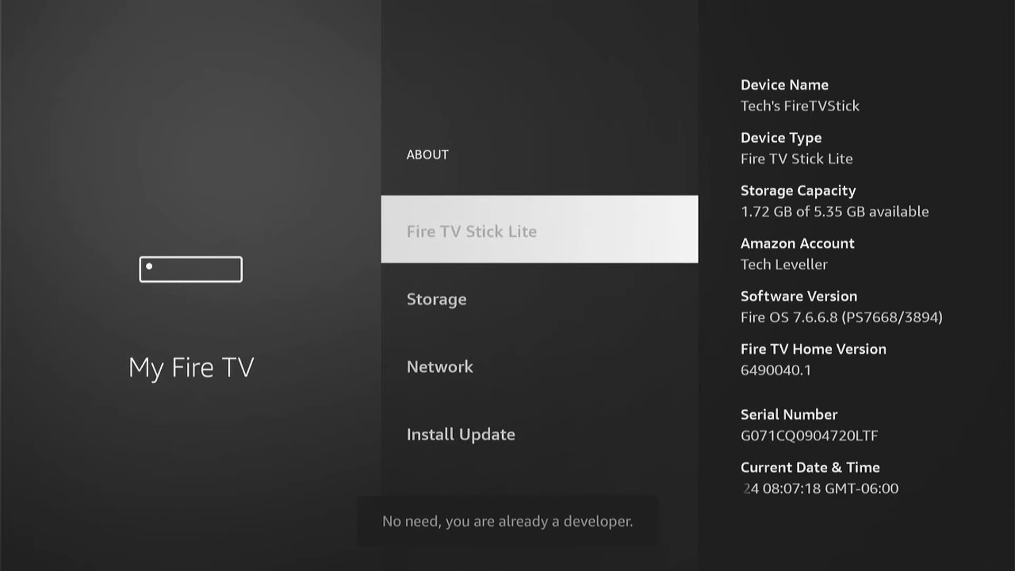
key("Return")
key("Return")
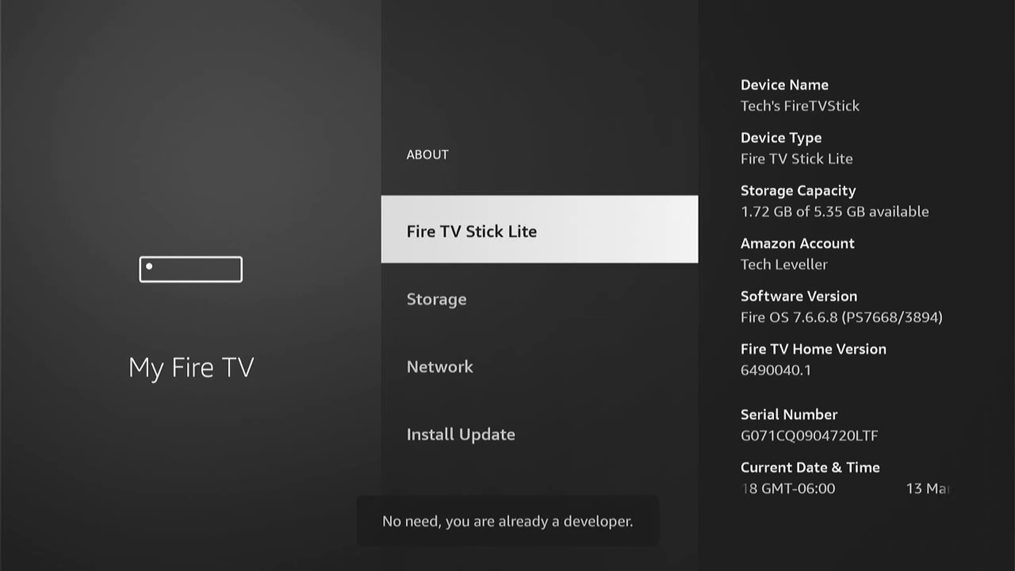
key("Return")
key("Return")
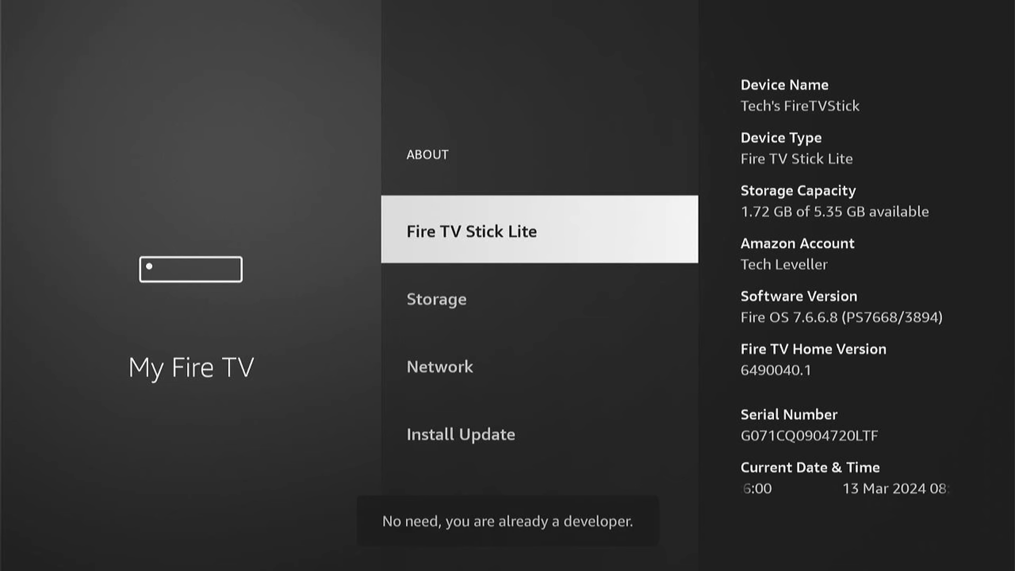
key("Escape")
- Turn off ADB Debugging in the Developer Options and return to the settings overview
key("Down")
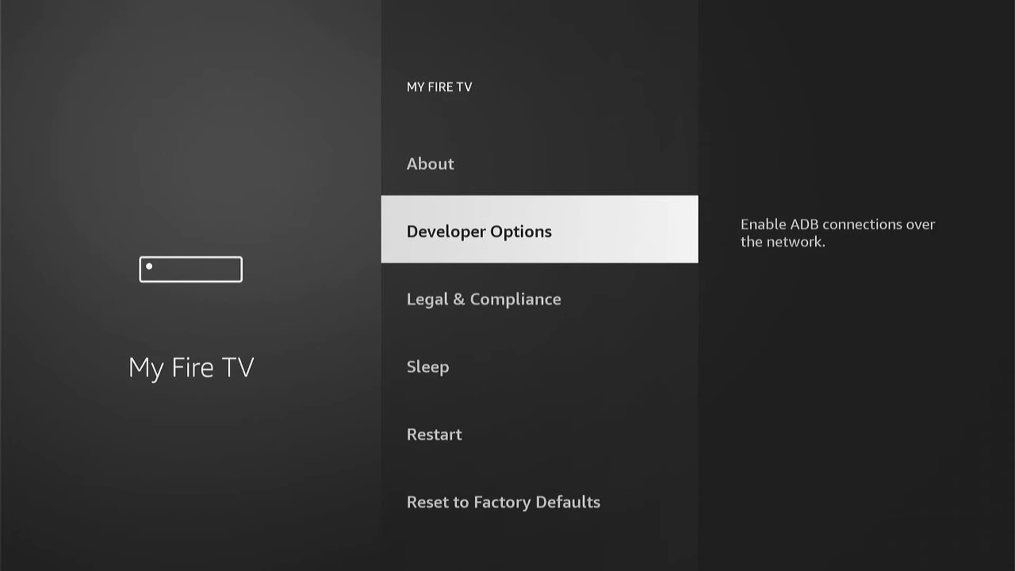
key("Return")
key("Down")
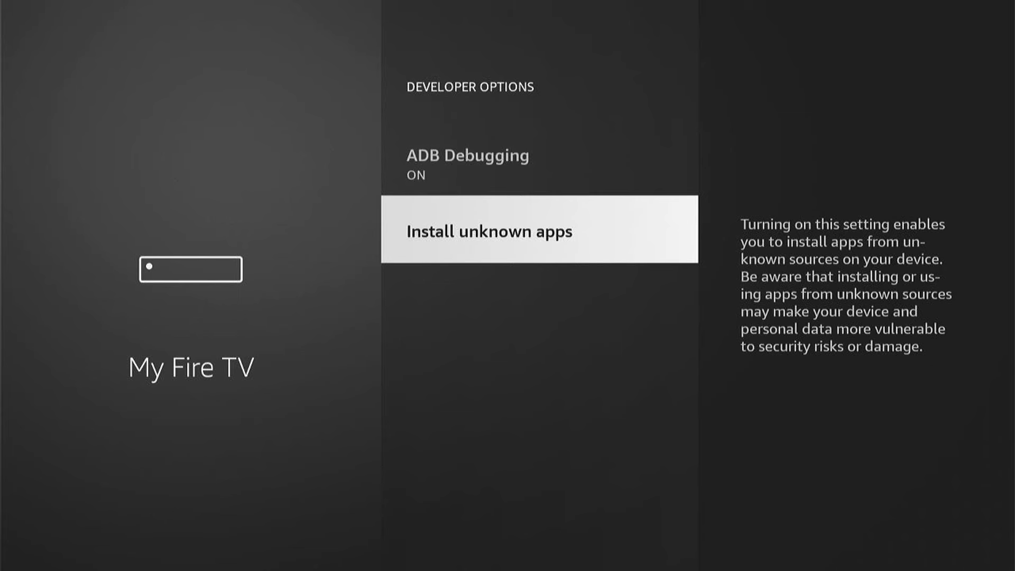
key("Up")
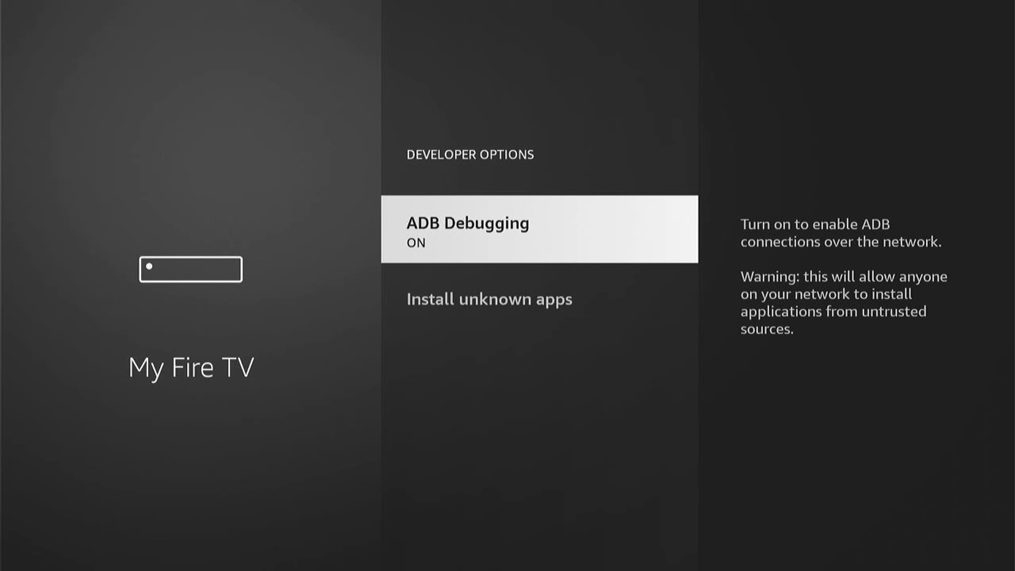
key("Return")
key("Down")
key("Escape")
key("Escape")
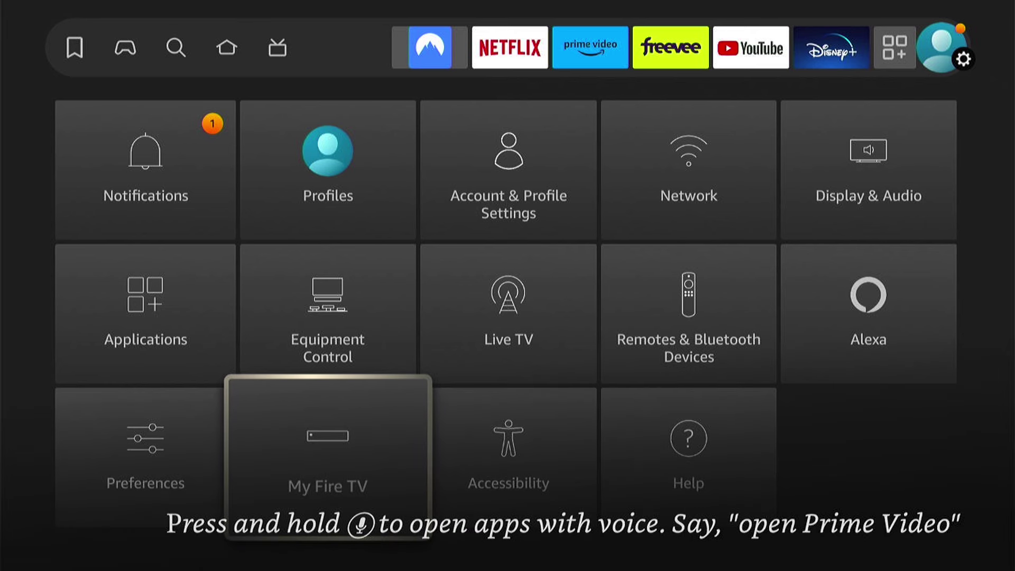
- Open the Display & Audio settings from the settings overview
key("Up")
key("Up")
key("Right")
key("Right")
key("Right")
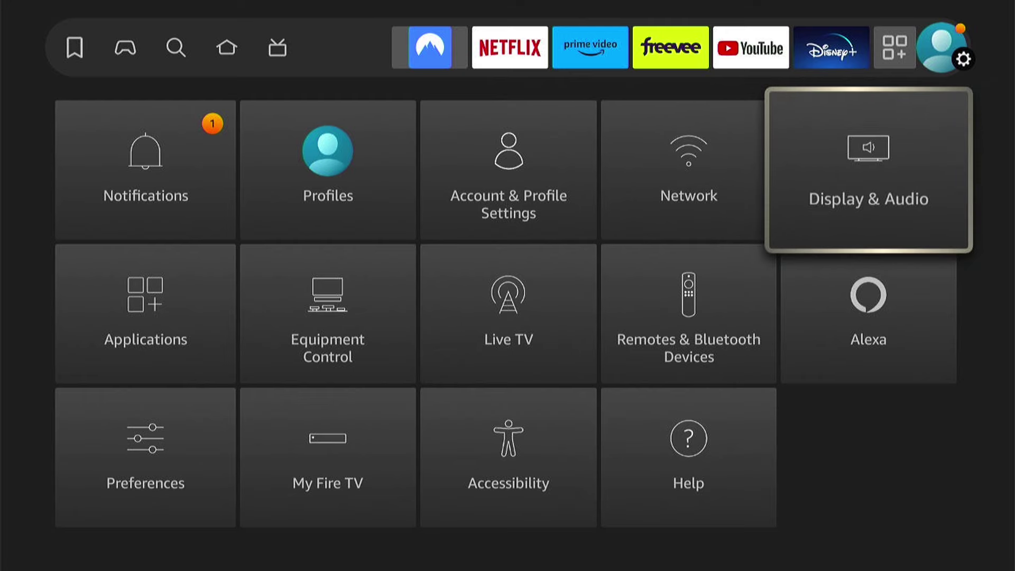
key("Return")
- Turn off Navigation Sounds in the Audio section of Display & Audio
key("Down")
key("Down")
key("Down")
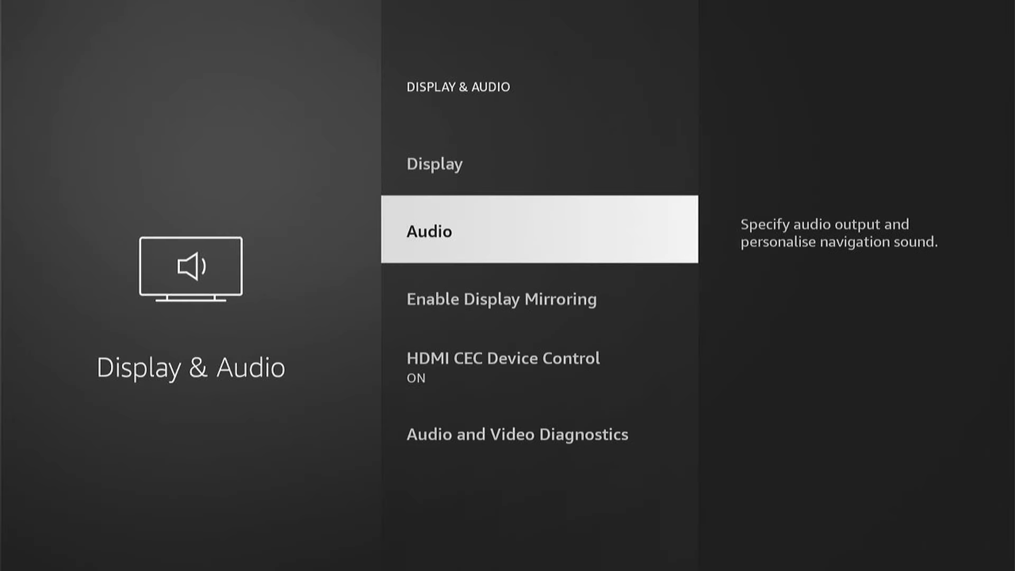
key("Return")
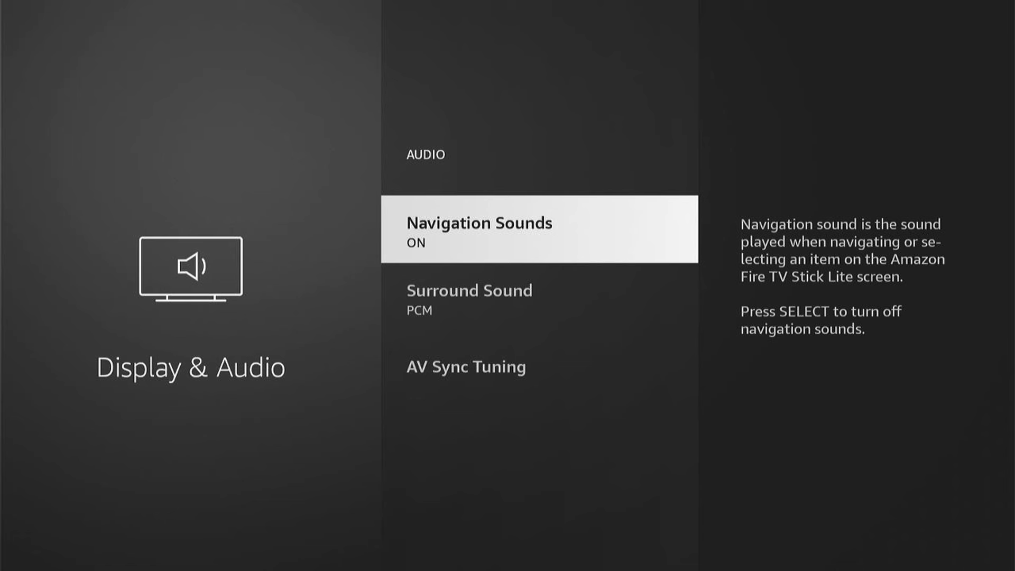
key("Down")
key("Up")
key("Return")
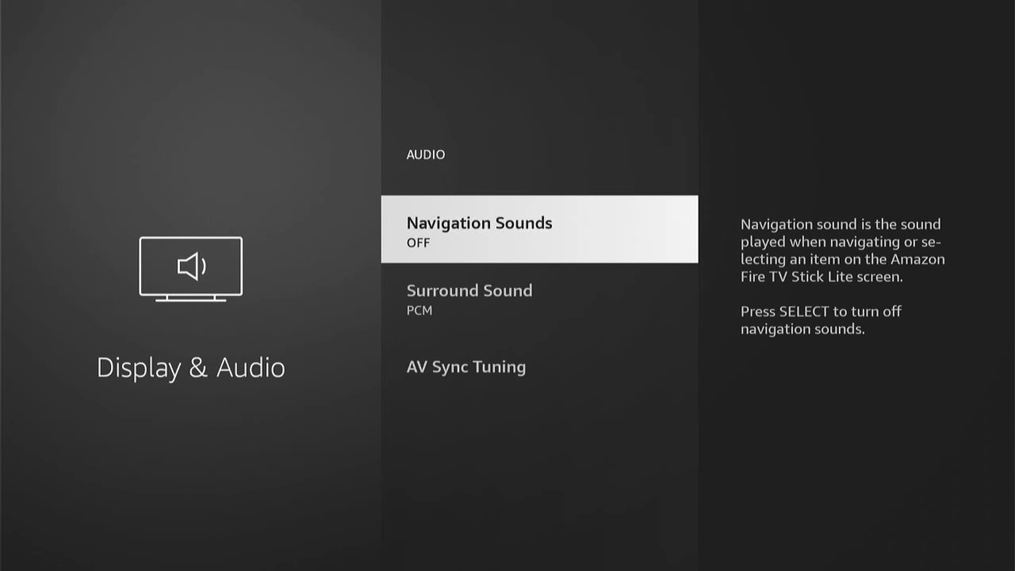